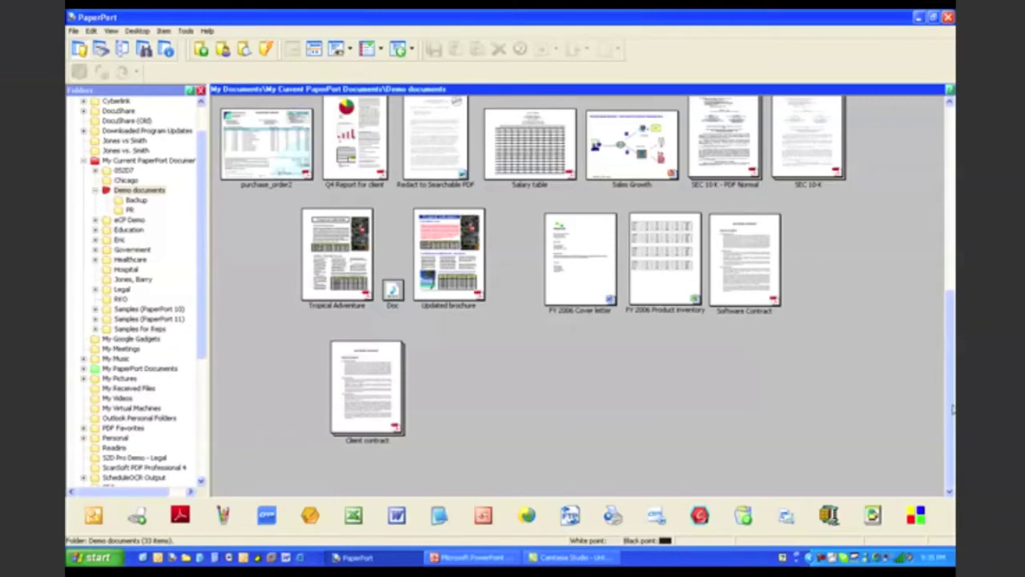
# - Preview the Convert to Fillable PDF Form scan, then send it to OmniPage Workflows
pyautogui.scroll(10, 952, 410)
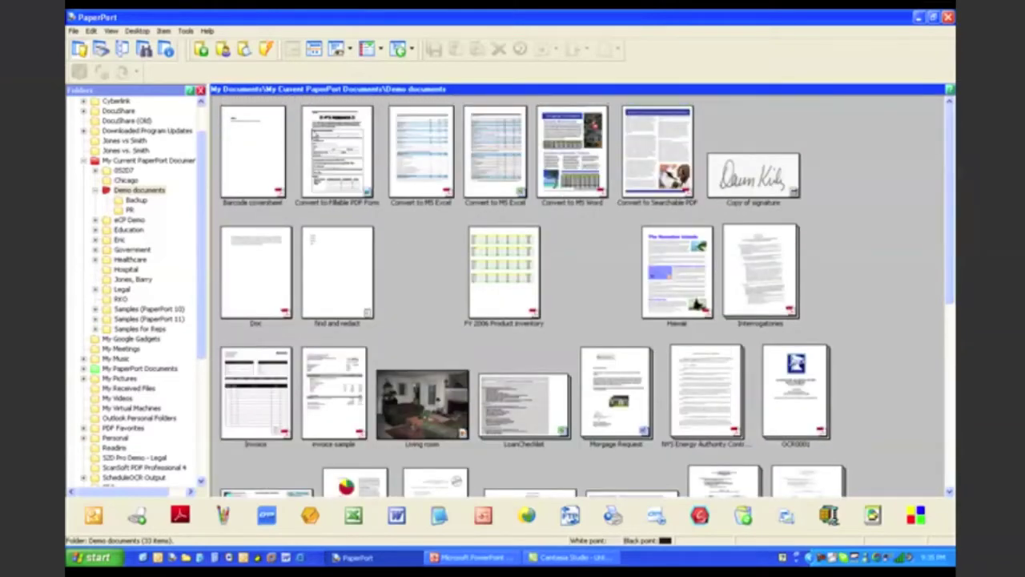
pyautogui.doubleClick(315, 136)
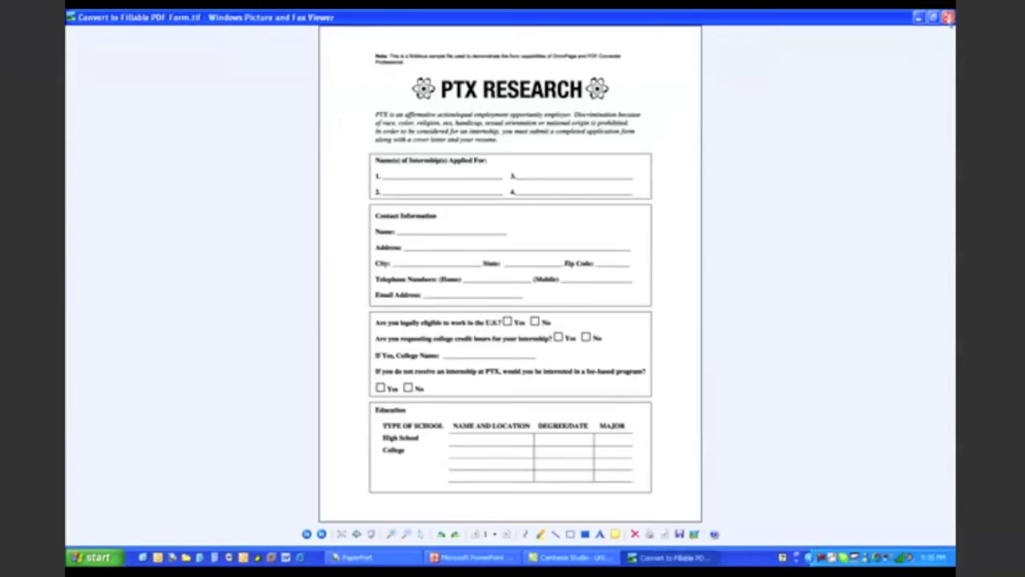
pyautogui.click(948, 17)
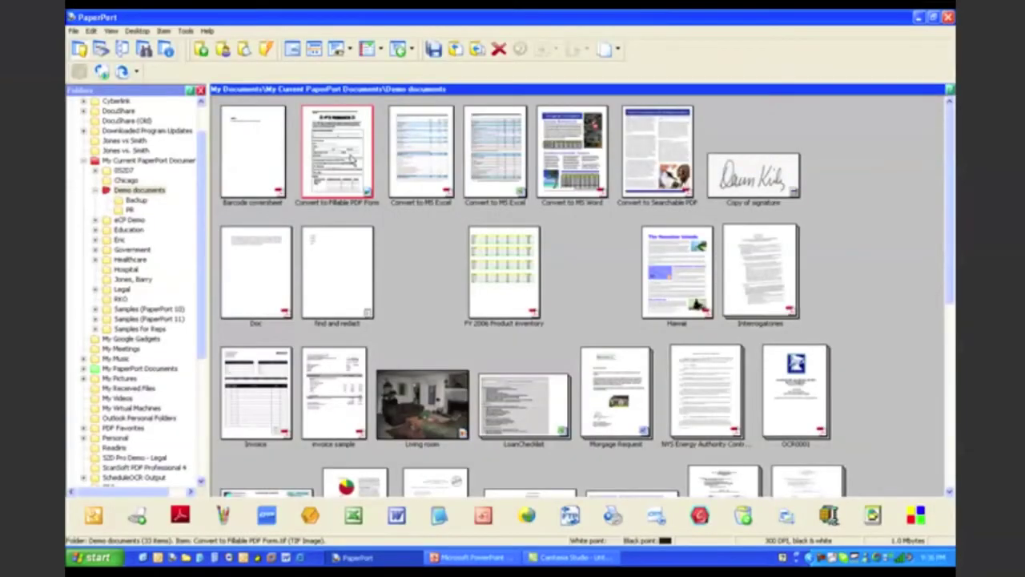
pyautogui.click(655, 515)
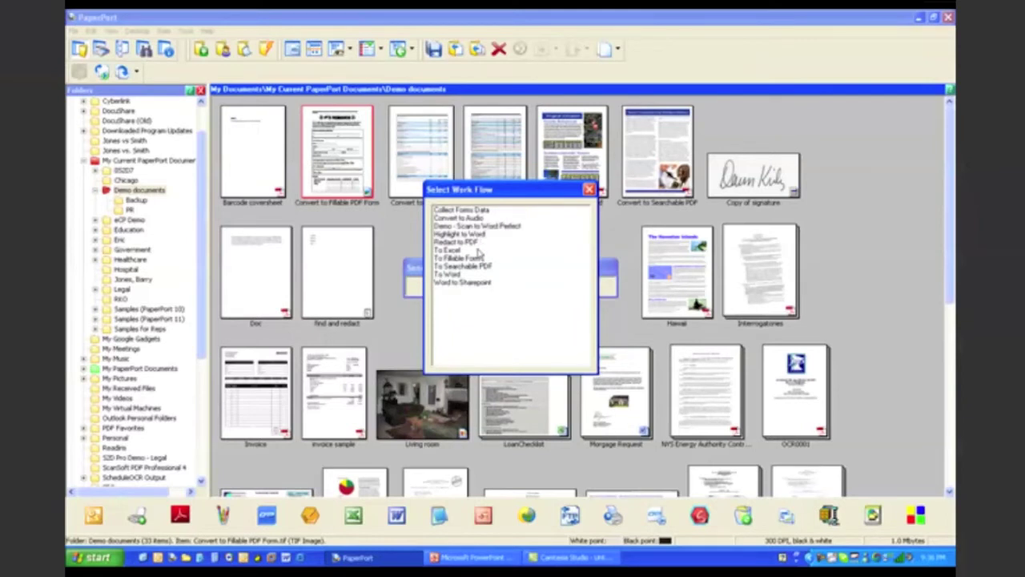
# - Run the To Fillable Form workflow and select the new Convert to Fillable PDF Form.pdf
pyautogui.doubleClick(475, 259)
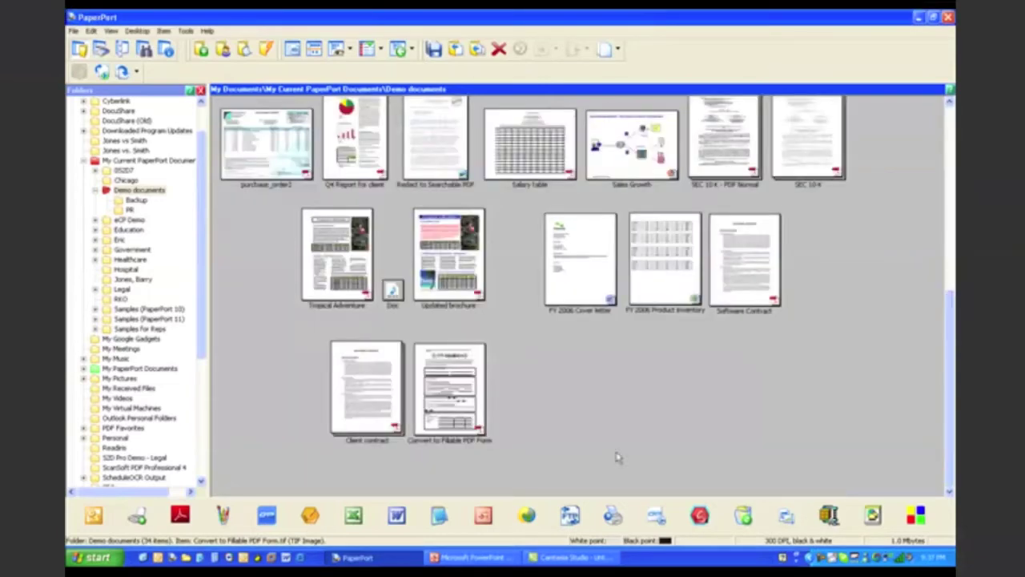
pyautogui.click(439, 378)
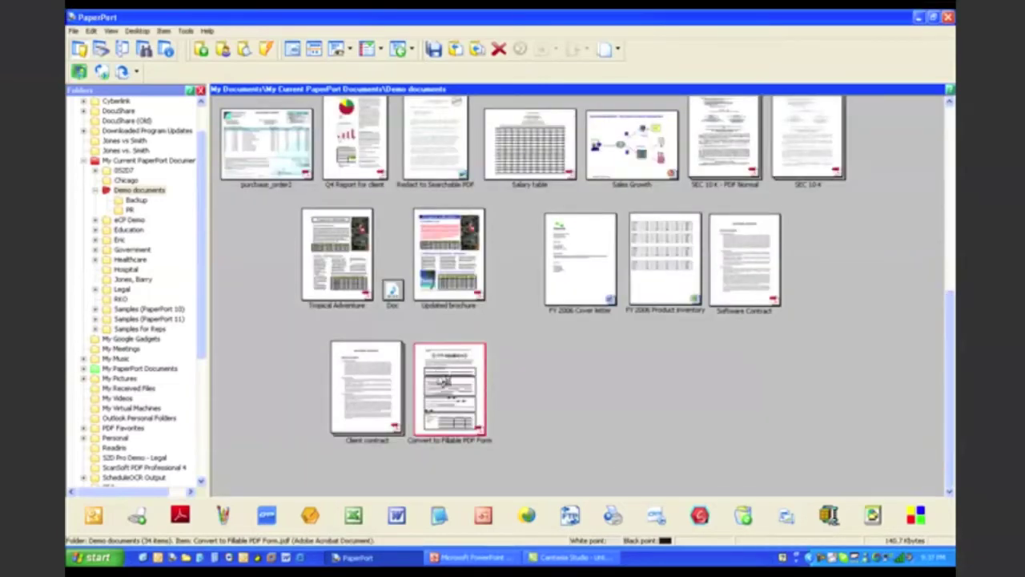
# - Open Convert to Fillable PDF Form.pdf in Adobe Reader at page width
pyautogui.doubleClick(443, 382)
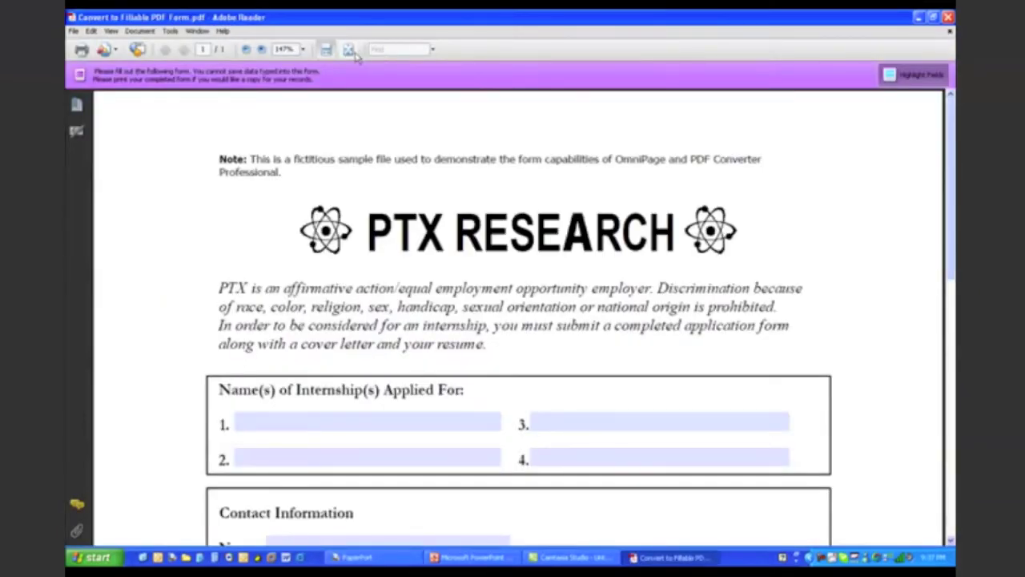
pyautogui.click(348, 49)
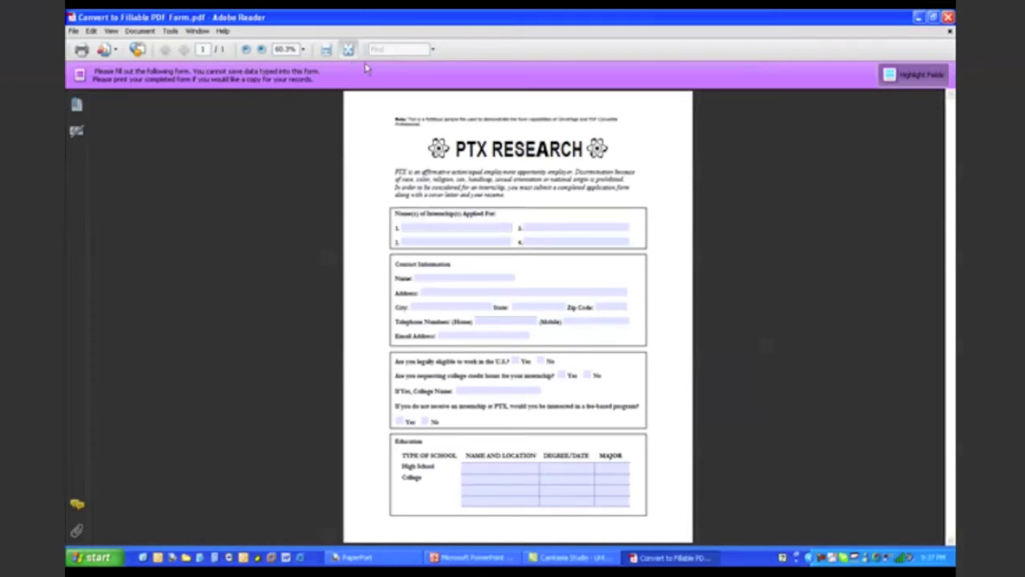
pyautogui.click(326, 48)
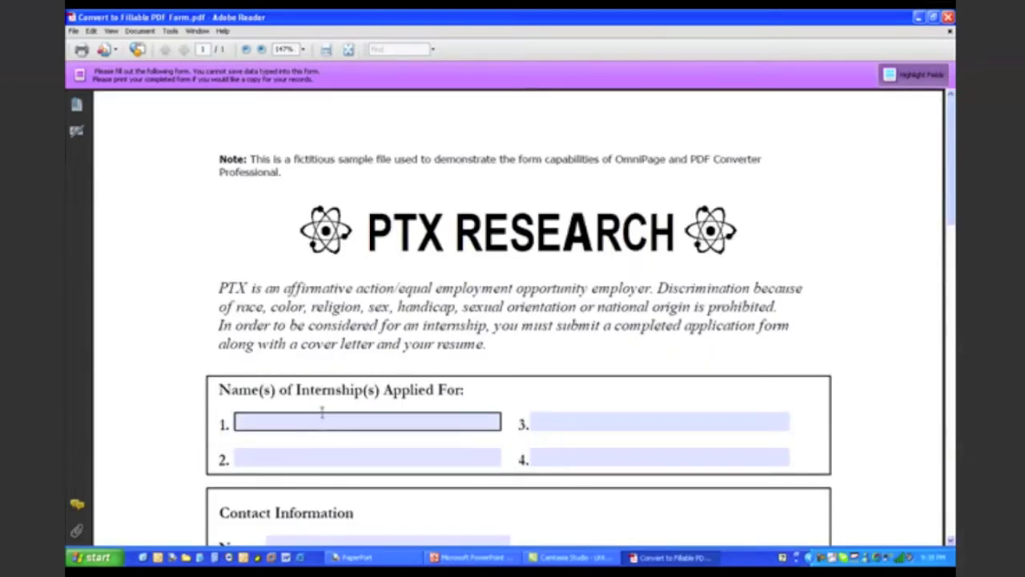
# - Enter three sample intern names into the first internship fields, tabbing between them
pyautogui.click(322, 413)
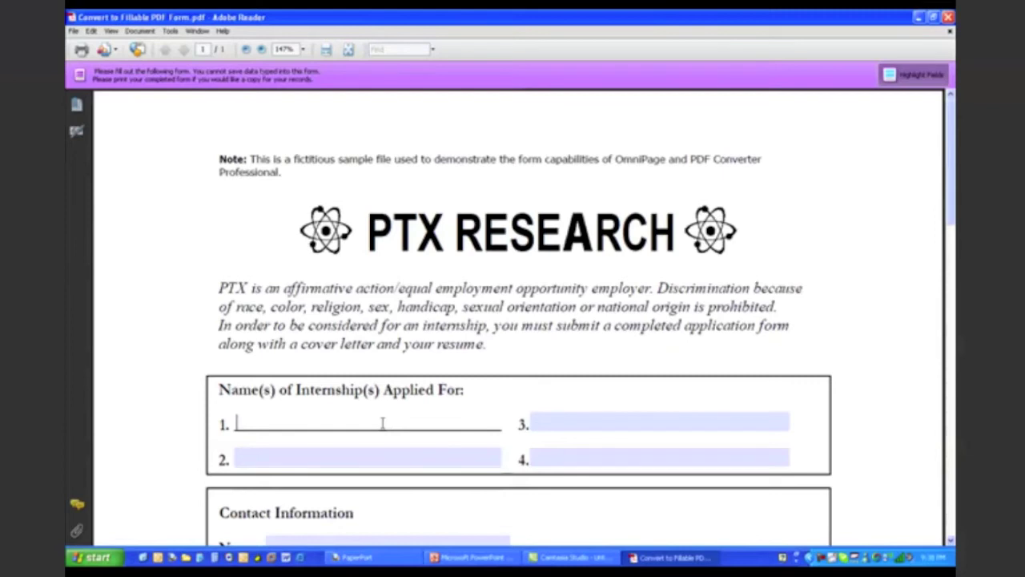
pyautogui.write('Sally')
pyautogui.press('Tab')
pyautogui.write('Bo')
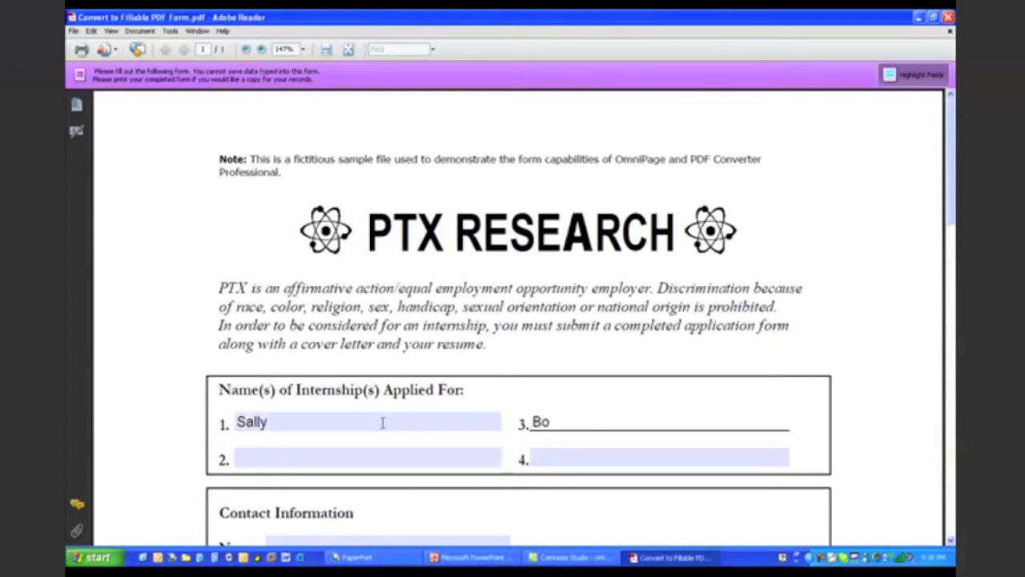
pyautogui.write('bby')
pyautogui.press('Tab')
pyautogui.write('Joe')
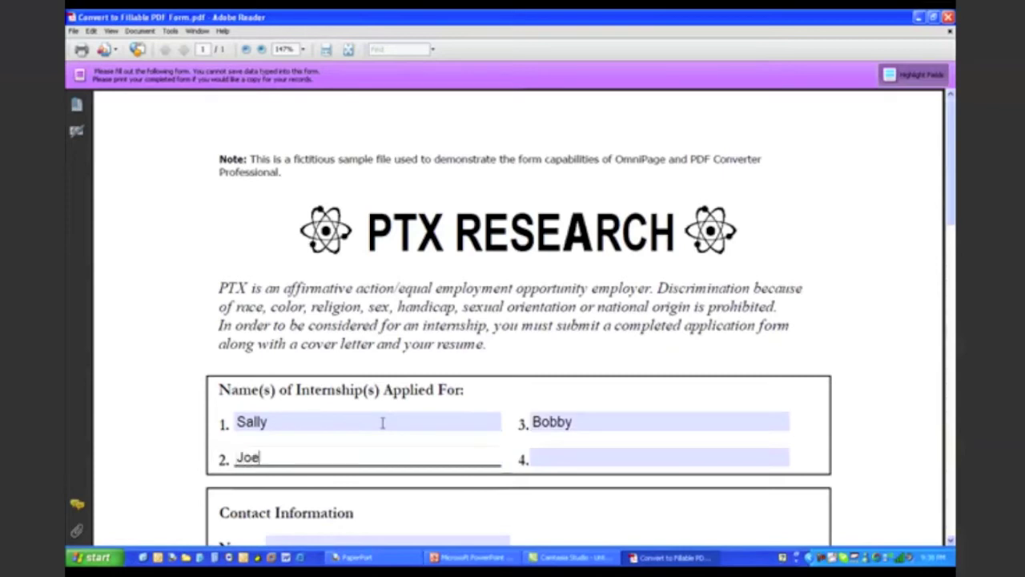
pyautogui.press('Tab')
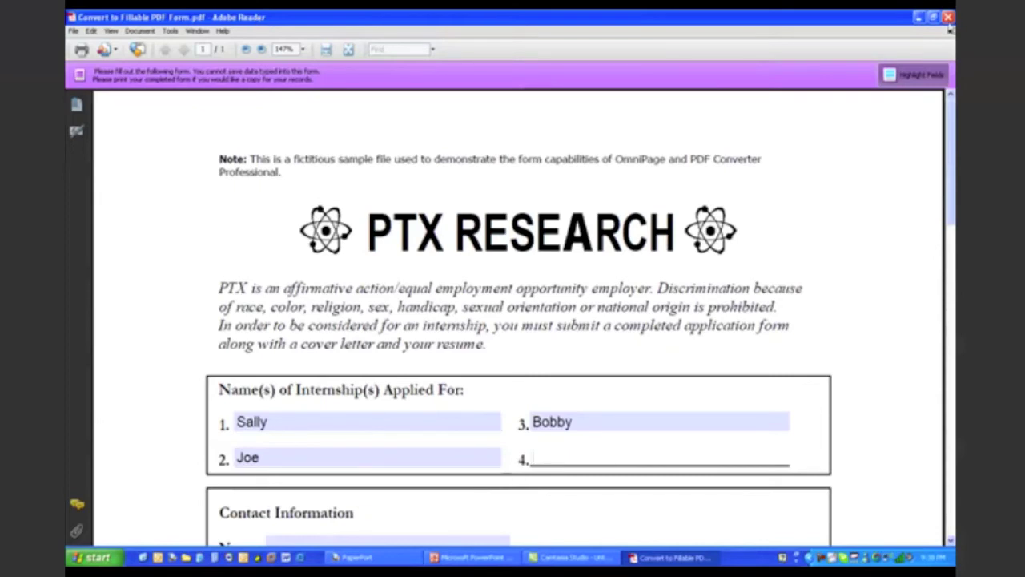
# - Close the filled form and show the Automated Forms Data Collection from the MFP slide
pyautogui.click(948, 16)
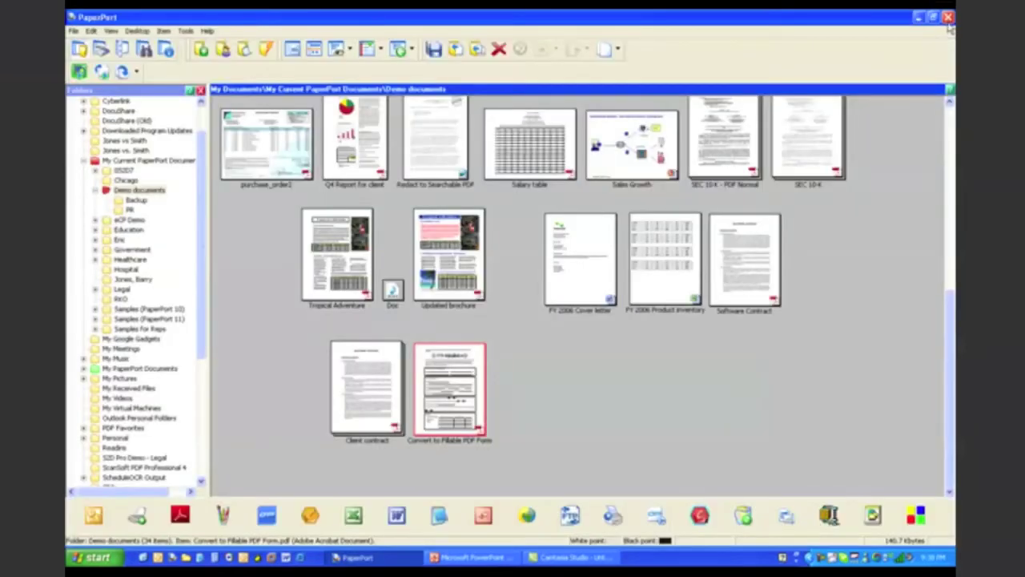
pyautogui.click(663, 391)
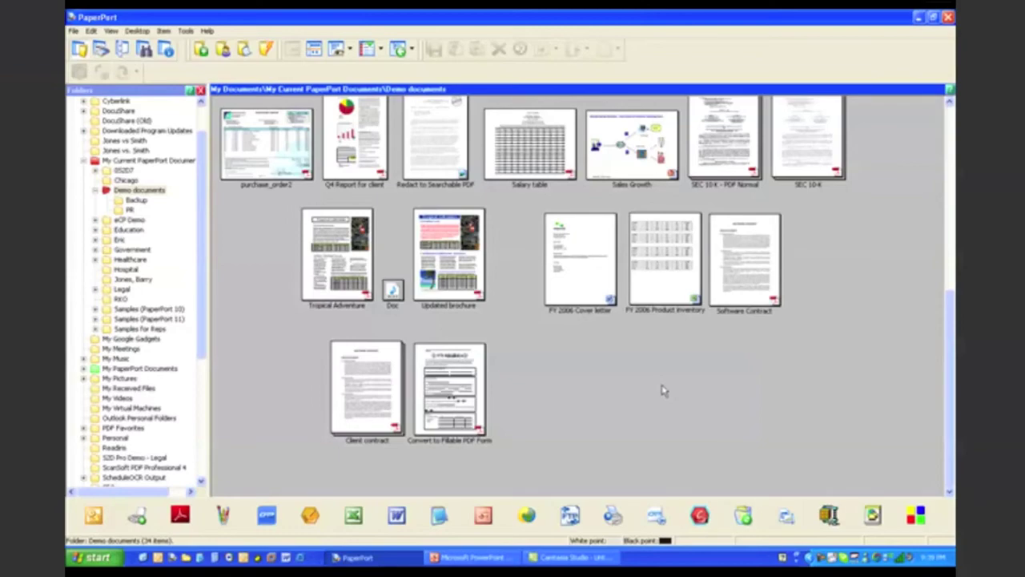
pyautogui.click(471, 557)
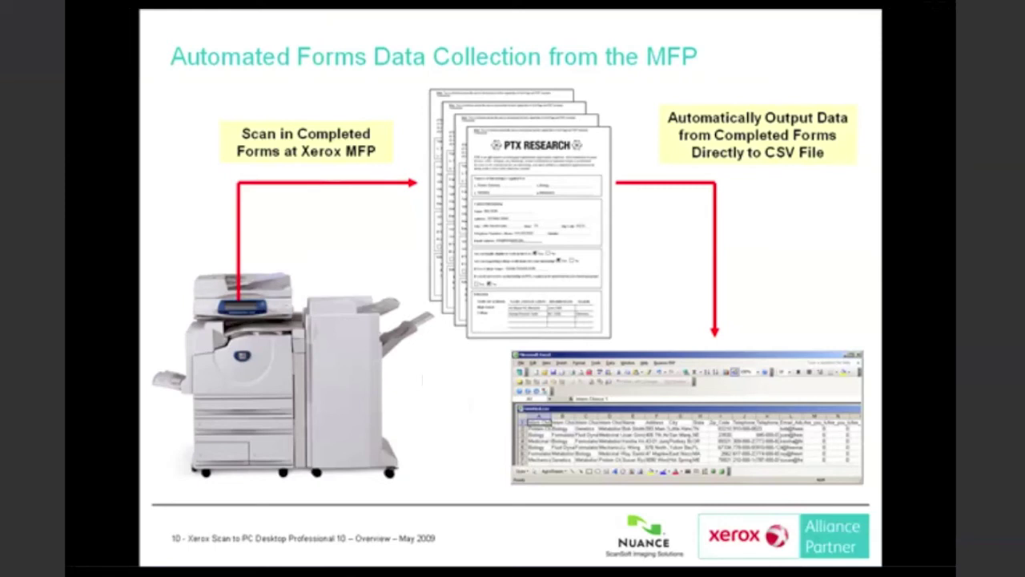
# - Leave the slideshow and return to PaperPort's Collect Data from Forms folder
pyautogui.hotkey('alt', 'Tab')
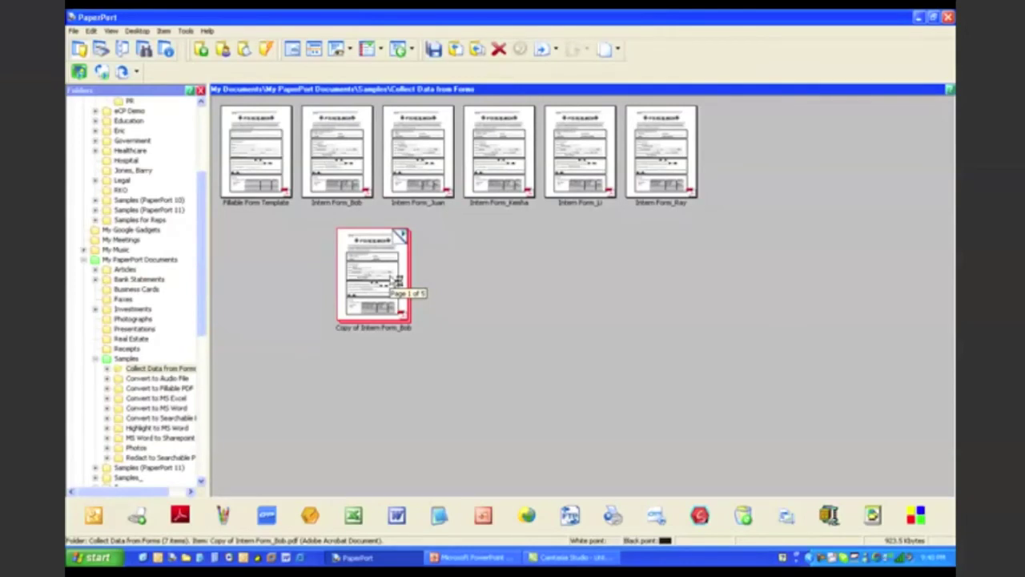
# - Page through all five completed intern forms, then send the PDF to OmniPage Workflows
pyautogui.doubleClick(395, 281)
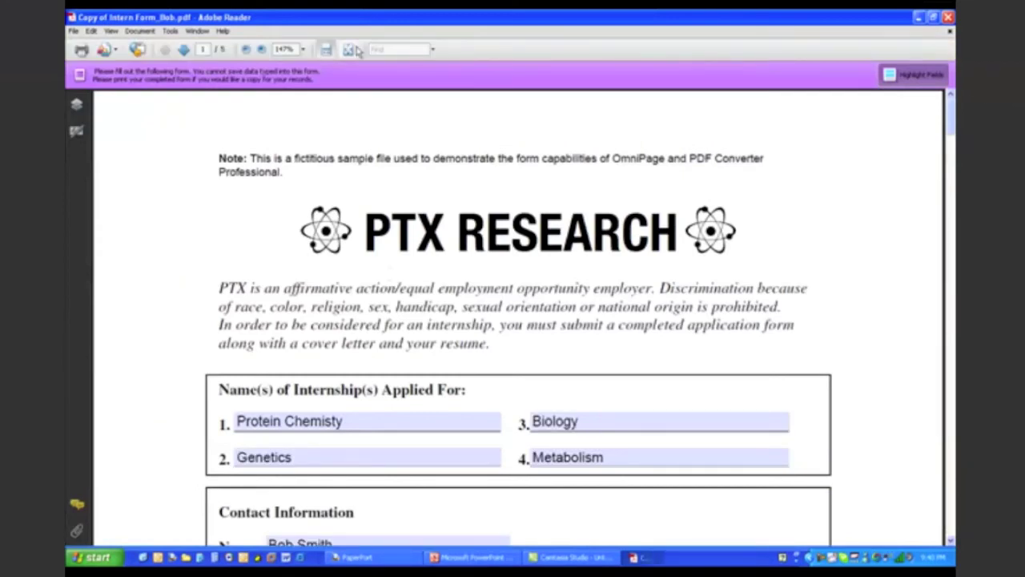
pyautogui.click(350, 48)
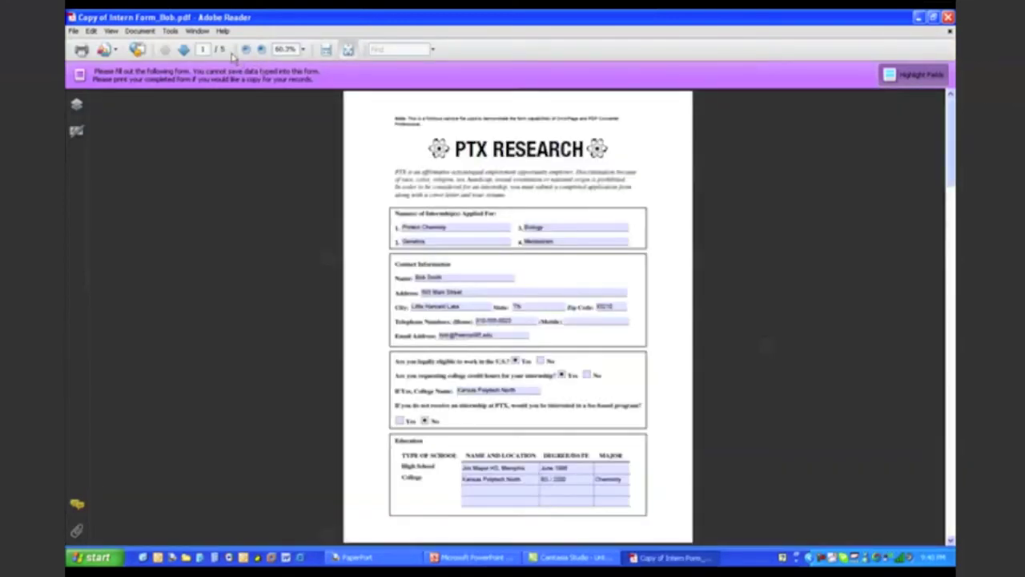
pyautogui.click(185, 50)
pyautogui.click(184, 50)
pyautogui.click(185, 50)
pyautogui.click(184, 49)
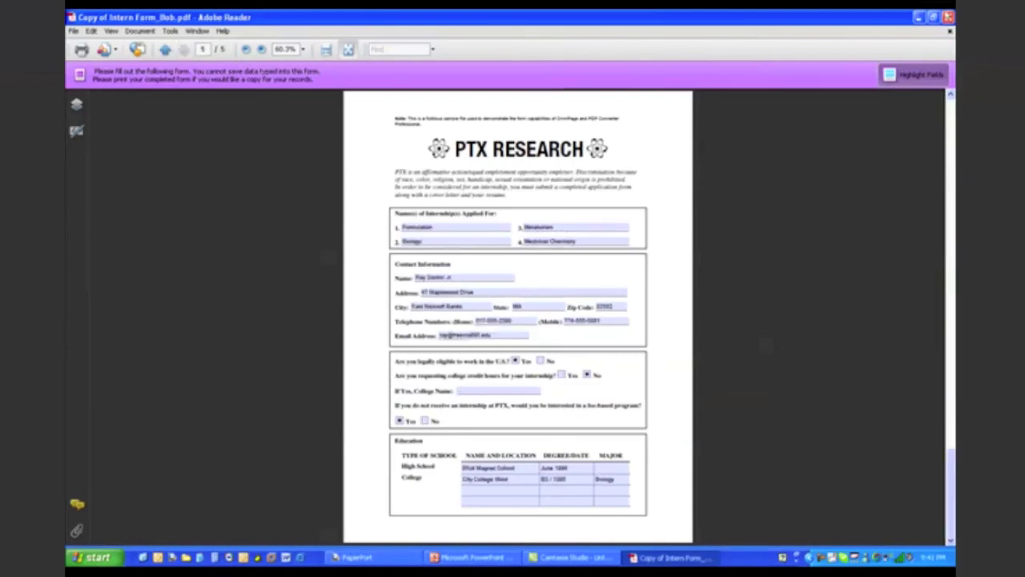
pyautogui.click(947, 17)
pyautogui.moveTo(400, 272); pyautogui.dragTo(656, 516)
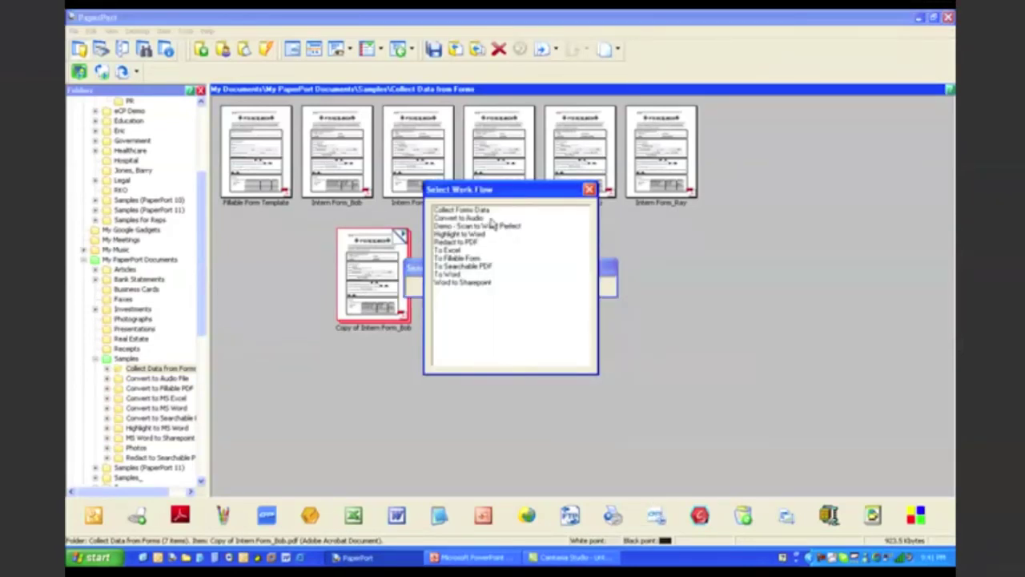
# - Run Collect Forms Data and open the resulting CSV in Excel
pyautogui.doubleClick(484, 211)
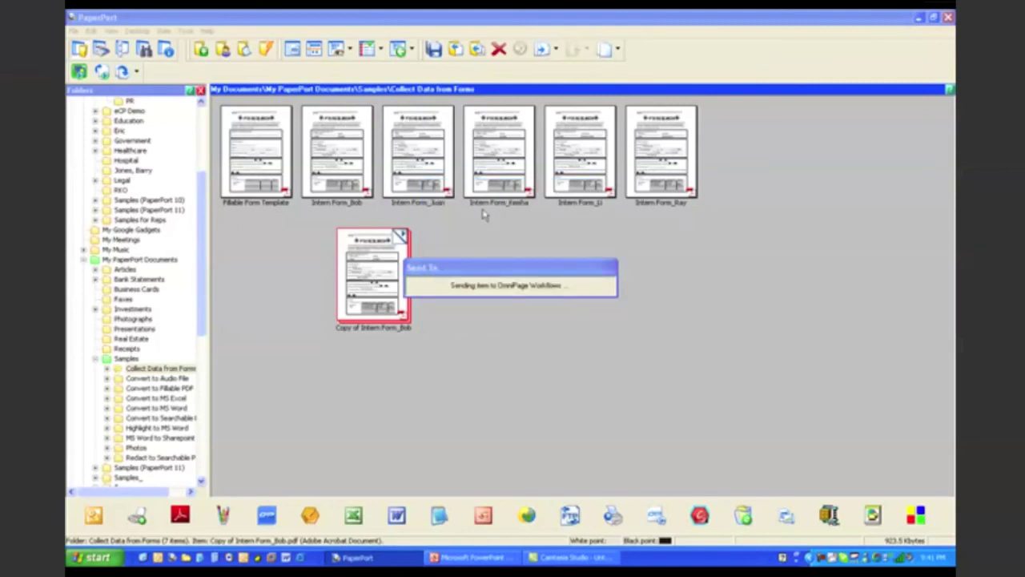
pyautogui.doubleClick(458, 312)
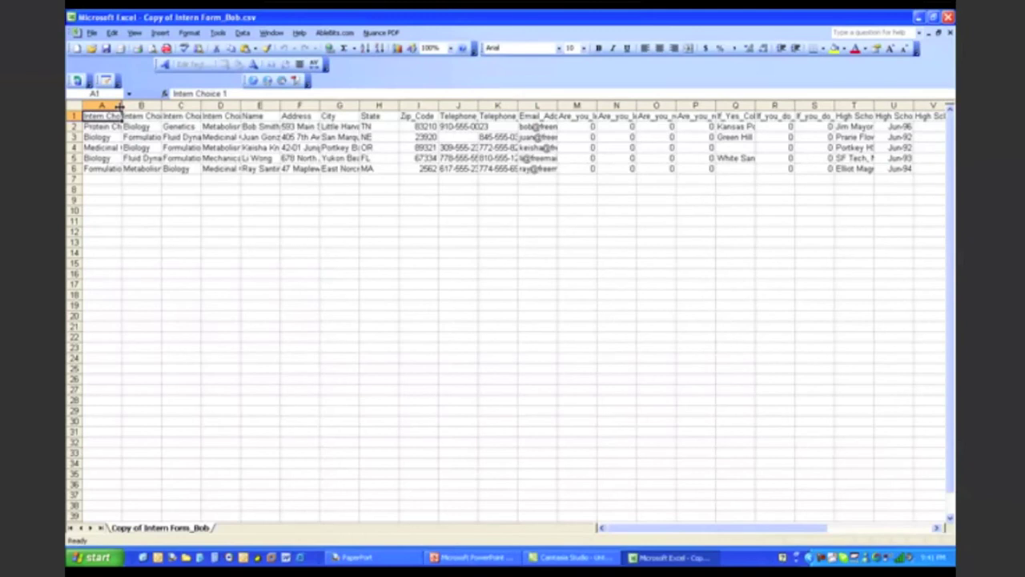
# - Widen the Intern Choice columns A and B to show full entries
pyautogui.moveTo(122, 106); pyautogui.dragTo(201, 106)
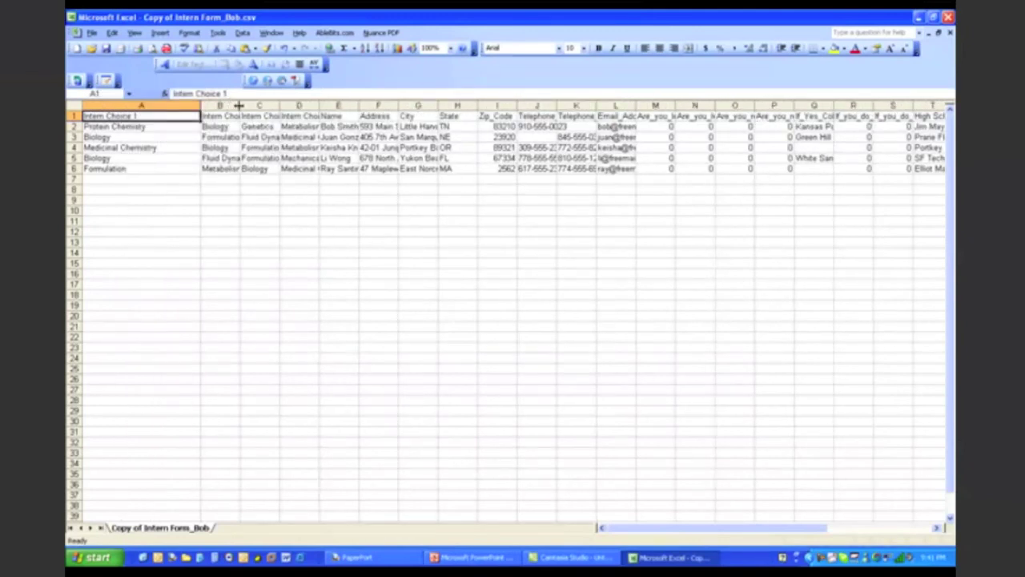
pyautogui.moveTo(239, 105); pyautogui.dragTo(305, 110)
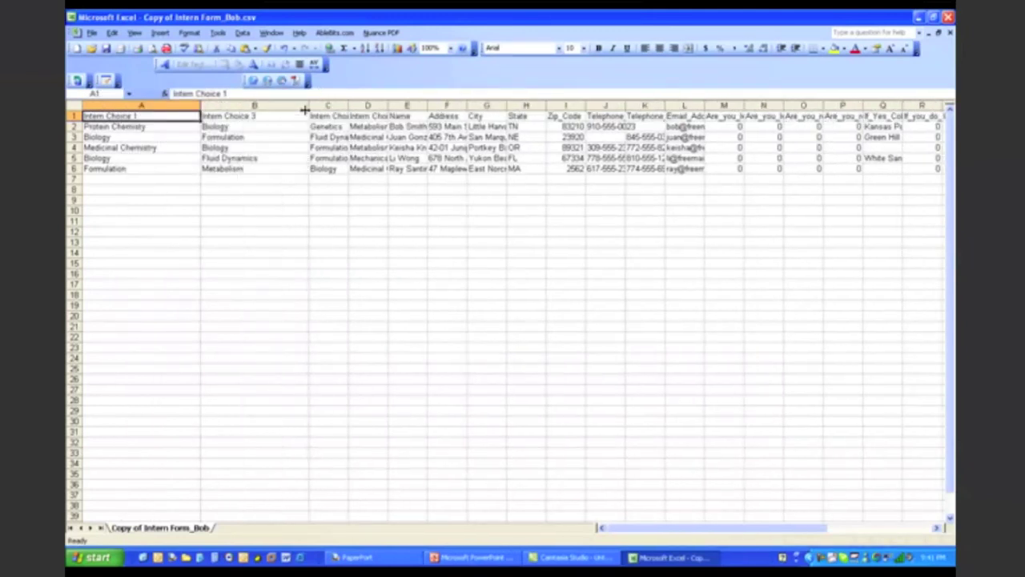